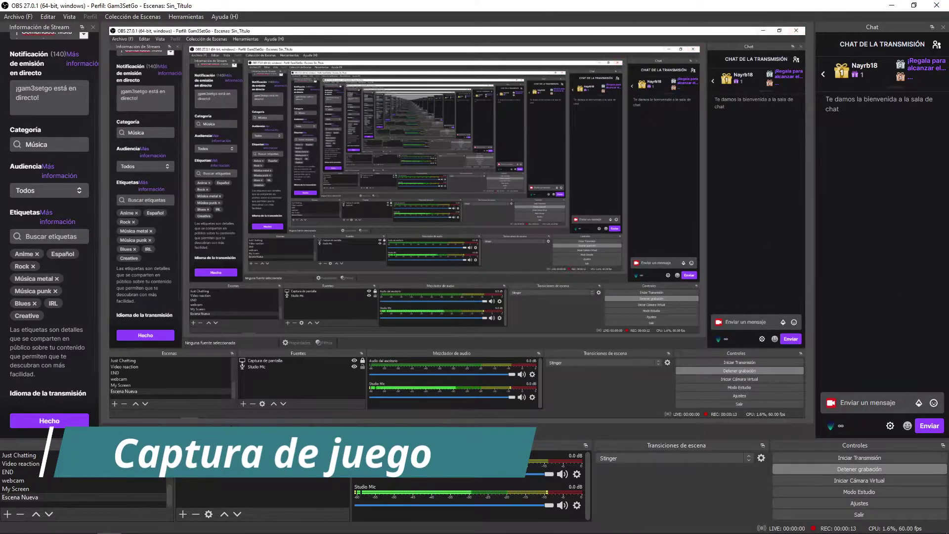
- Add a new game capture source named Captura de juego to the Escena Nueva scene
left_click(183, 514)
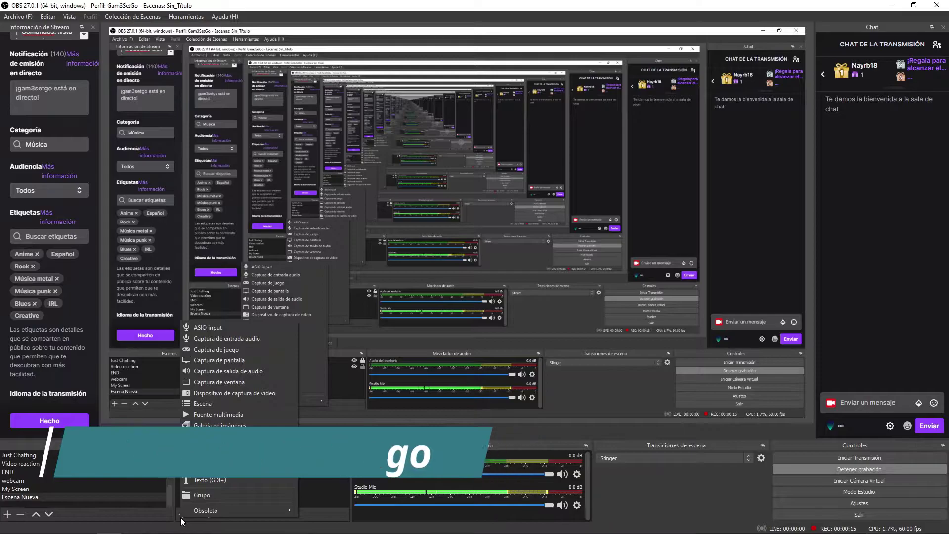
left_click(235, 350)
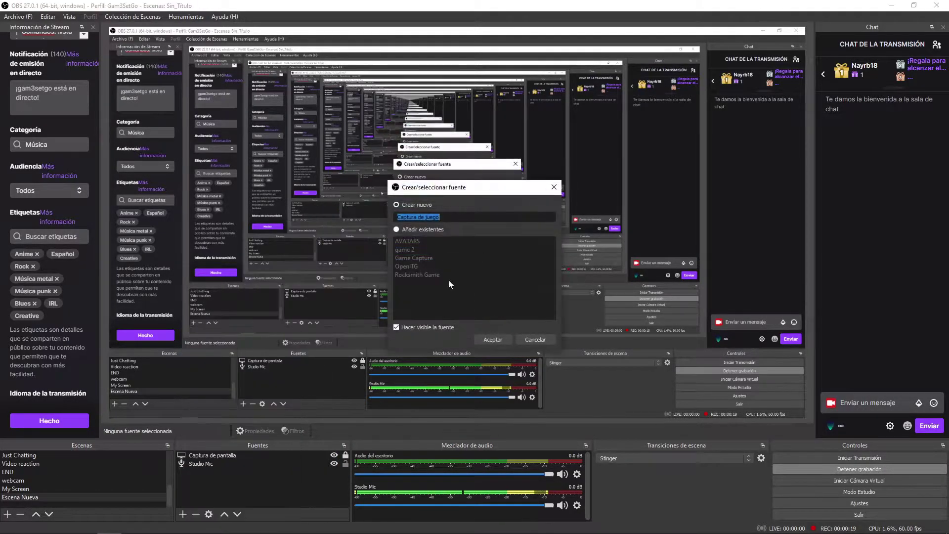
left_click(494, 339)
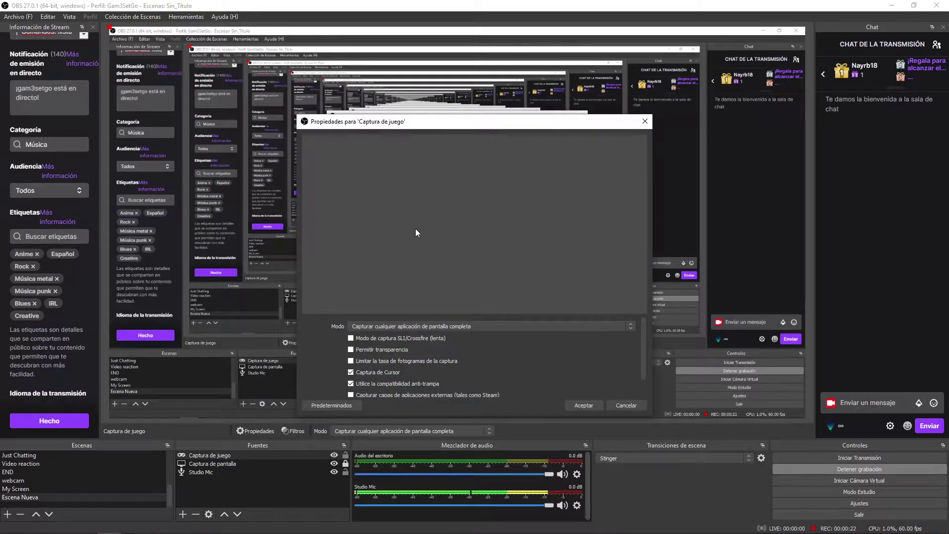
- Set the game capture mode to Capturar ventana específica and choose [Rocksmith2014.exe]: Rocksmith 2014 as its window
left_click(402, 325)
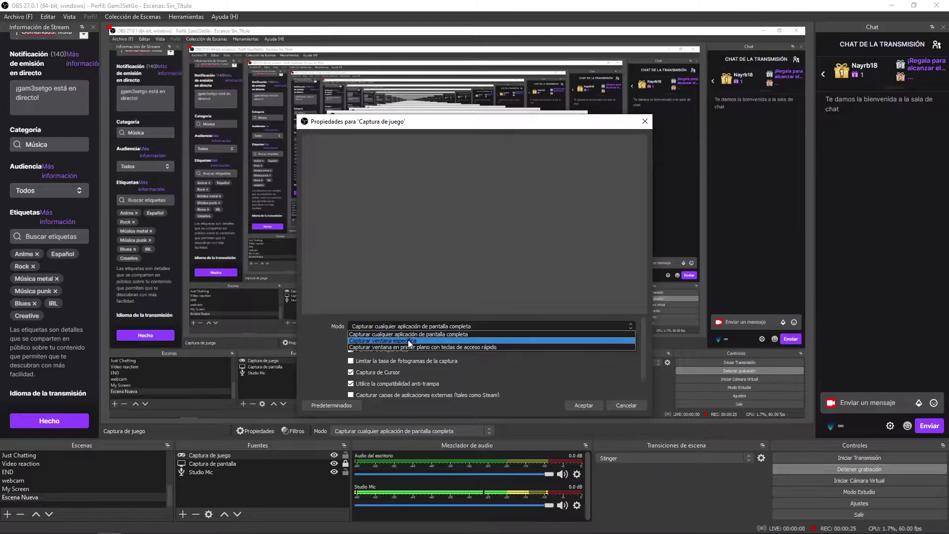
left_click(409, 340)
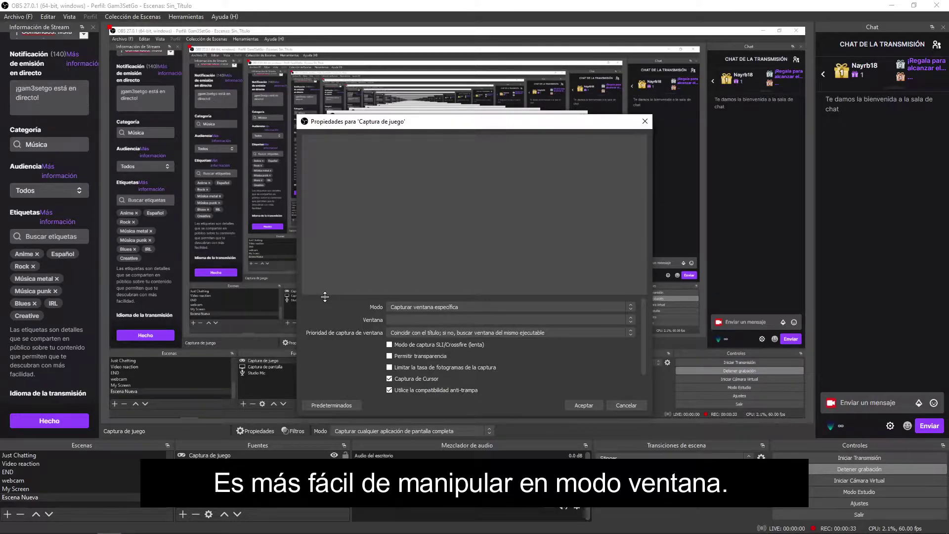
left_click(408, 321)
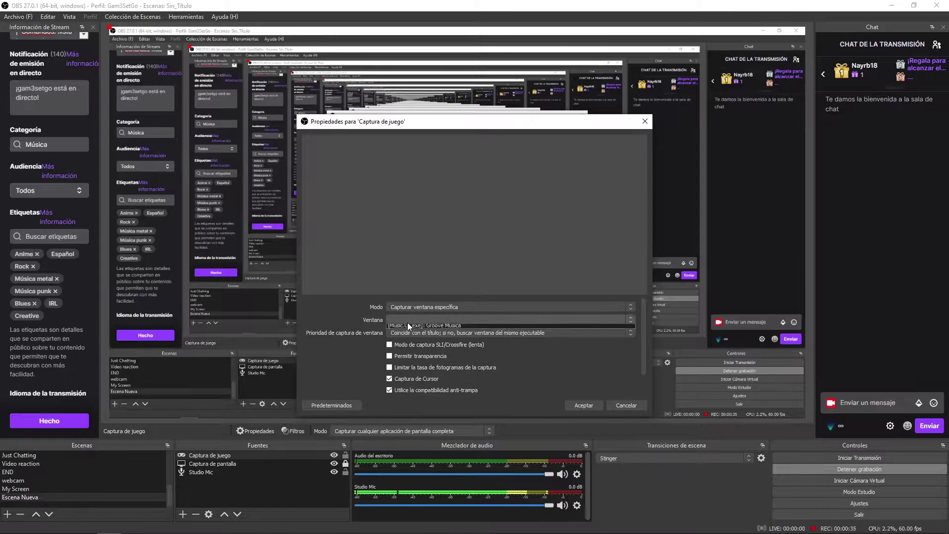
left_click(453, 332)
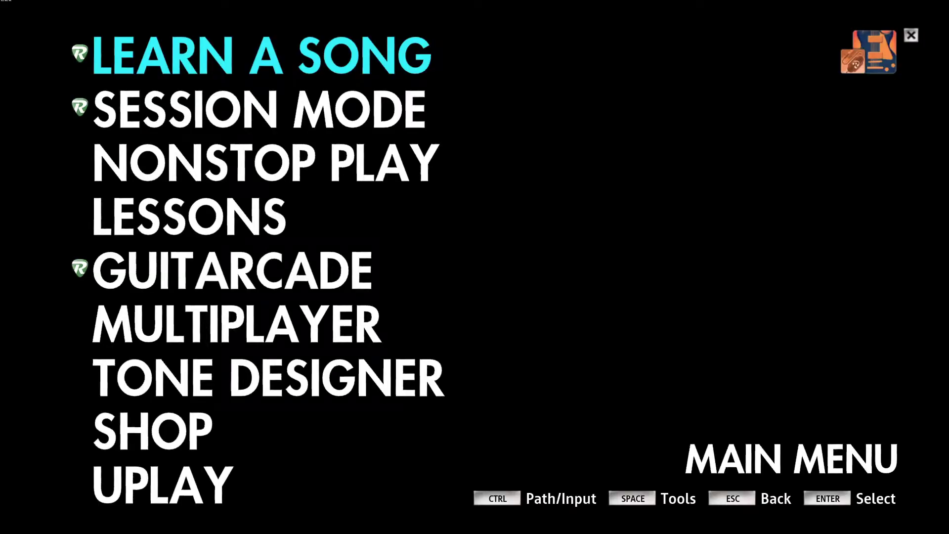
- Switch from the game back to OBS, hide the Captura de juego source and stop the recording
key("alt+Tab")
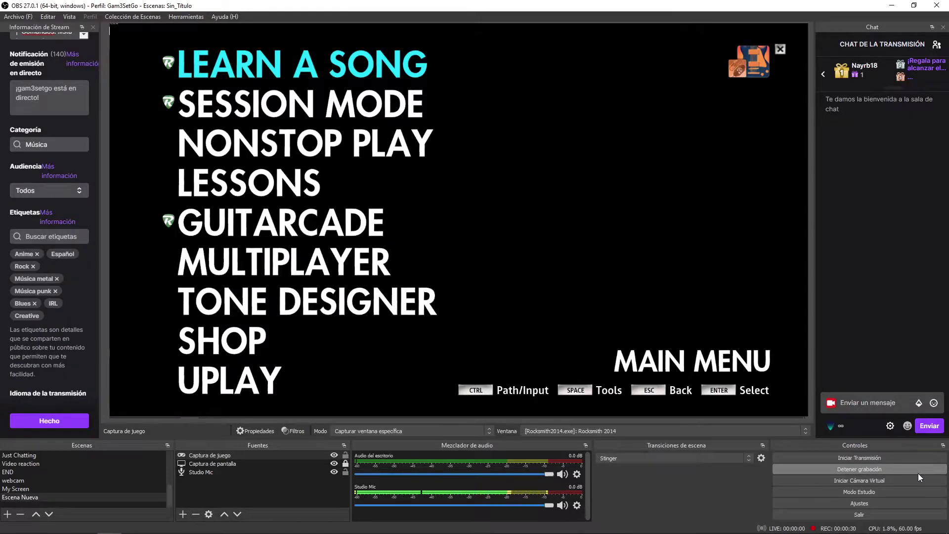
left_click(334, 455)
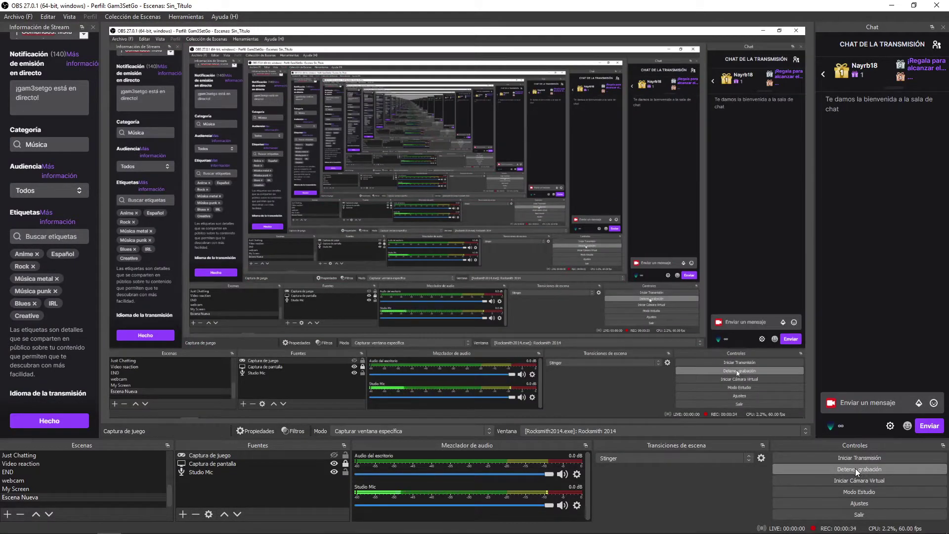
left_click(855, 467)
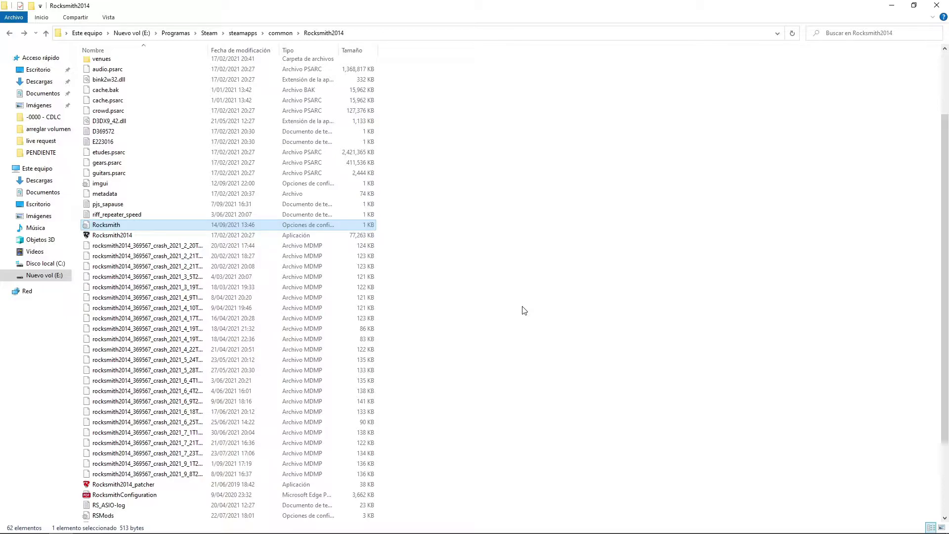
- Find the Rocksmith configuration file in the Rocksmith2014 folder and open it in Bloc de notas
scroll(198, 275, "up", 3)
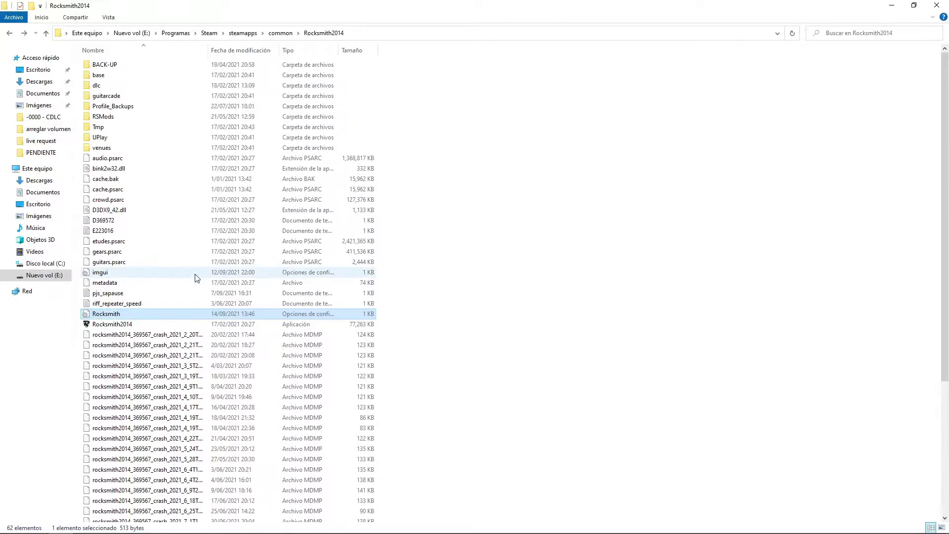
scroll(197, 247, "down", 2)
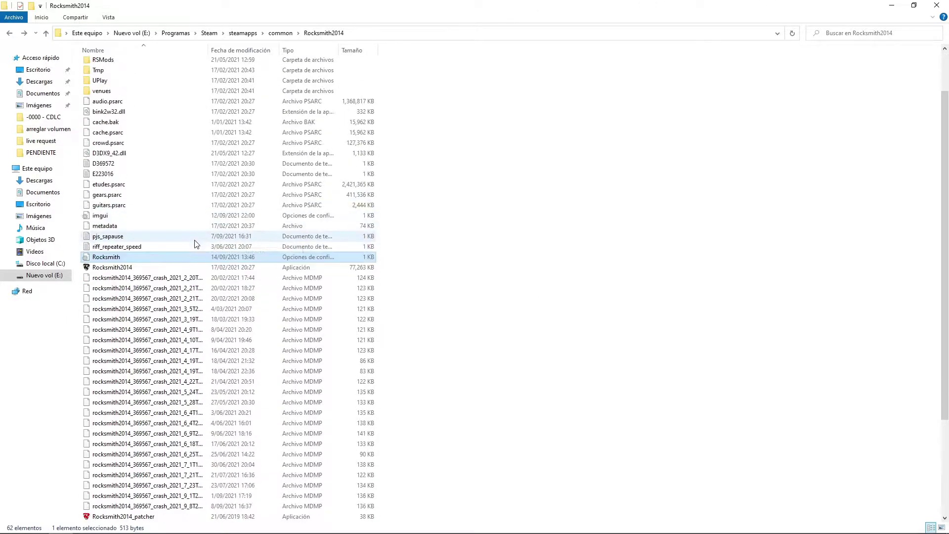
left_click(121, 261)
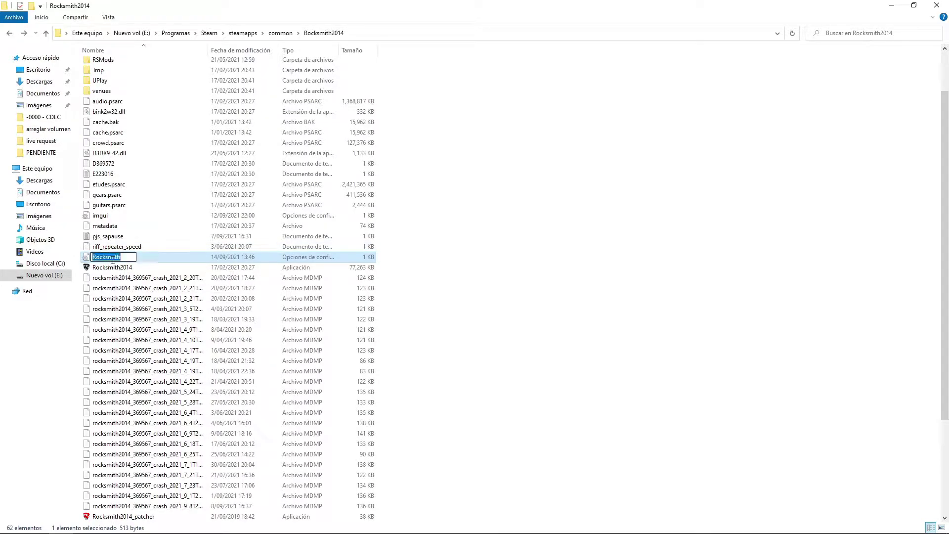
left_click(146, 262)
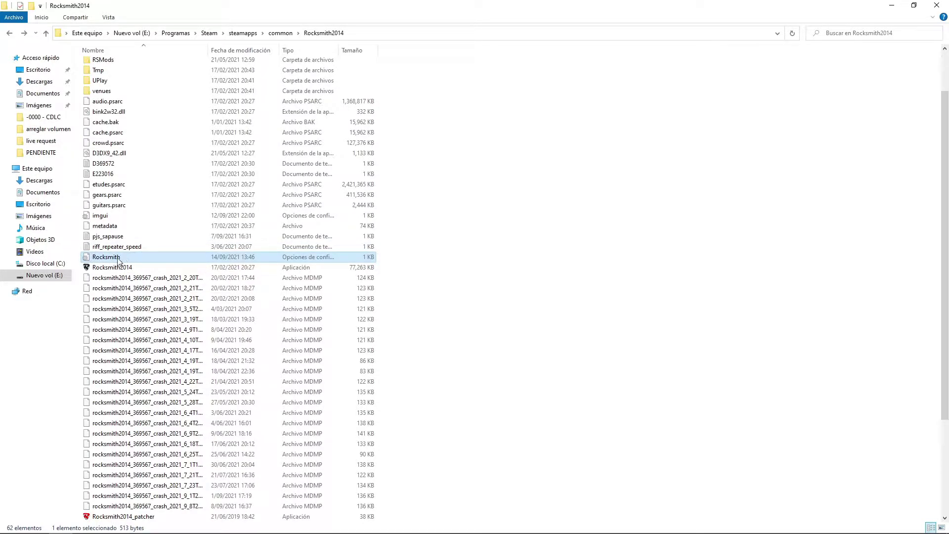
double_click(118, 261)
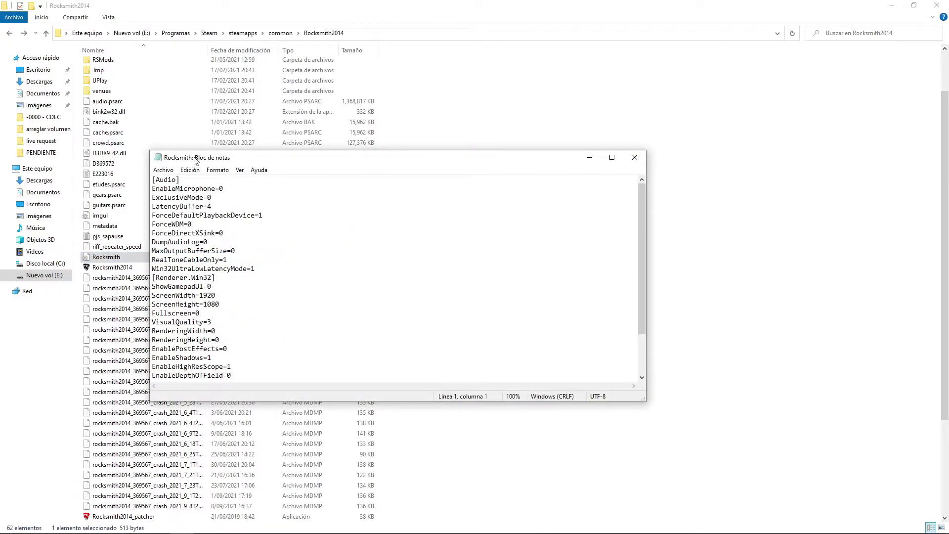
- Examine the audio settings in the Rocksmith file, especially MaxOutputBufferSize, Win32UltraLowLatencyMode and ExclusiveMode
mouse_move(153, 189)
left_mouse_down()
mouse_move(224, 197)
mouse_move(301, 275)
mouse_move(212, 250)
mouse_move(198, 207)
mouse_move(152, 188)
left_mouse_up()
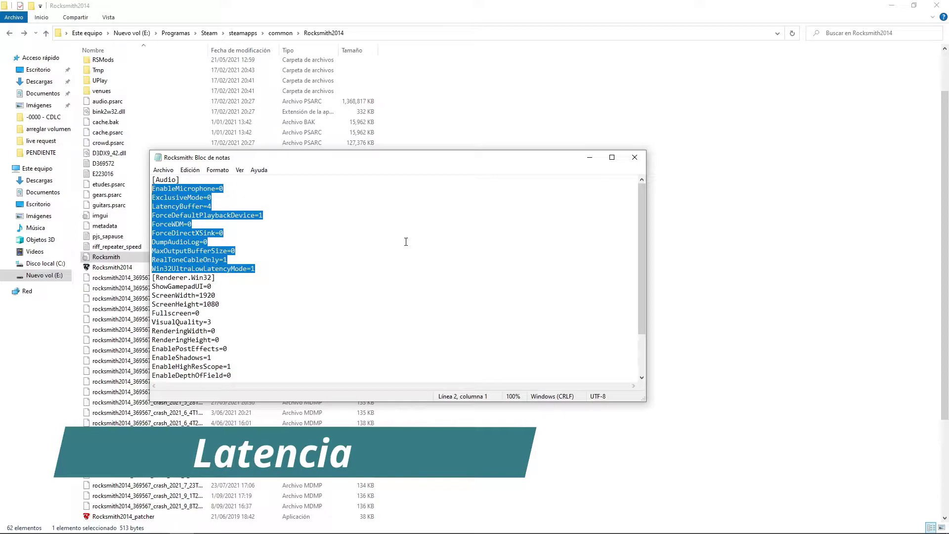
left_click(196, 251)
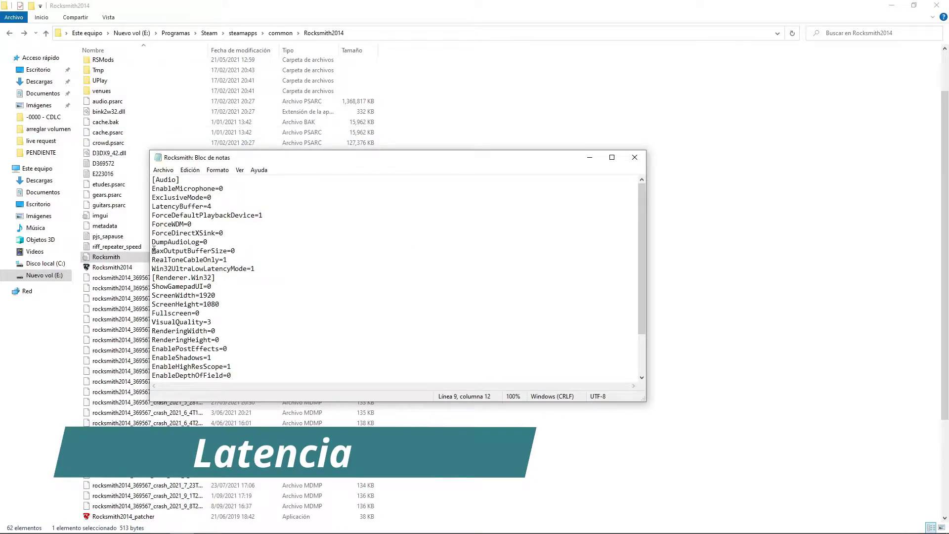
left_click_drag(154, 251, 244, 251)
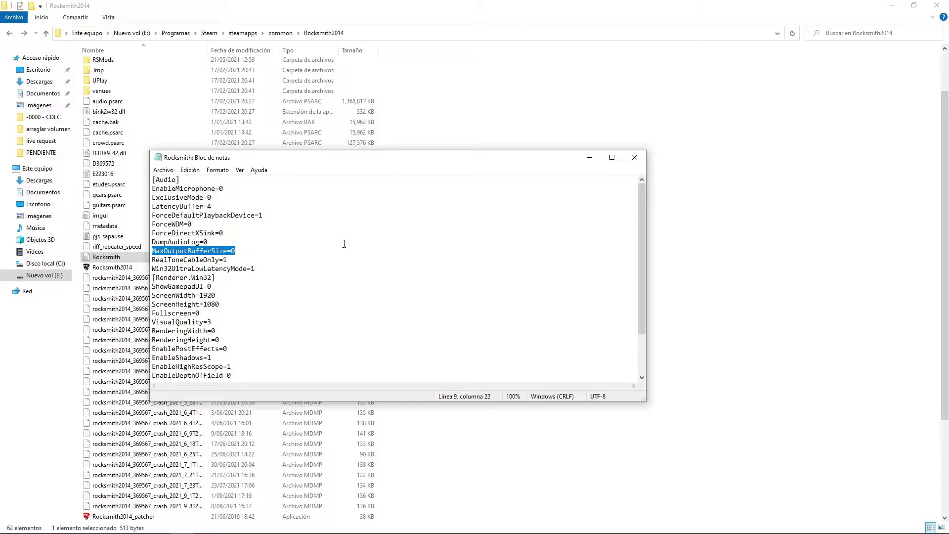
left_click(157, 268)
mouse_move(152, 268)
left_mouse_down()
mouse_move(266, 267)
mouse_move(145, 268)
left_mouse_up()
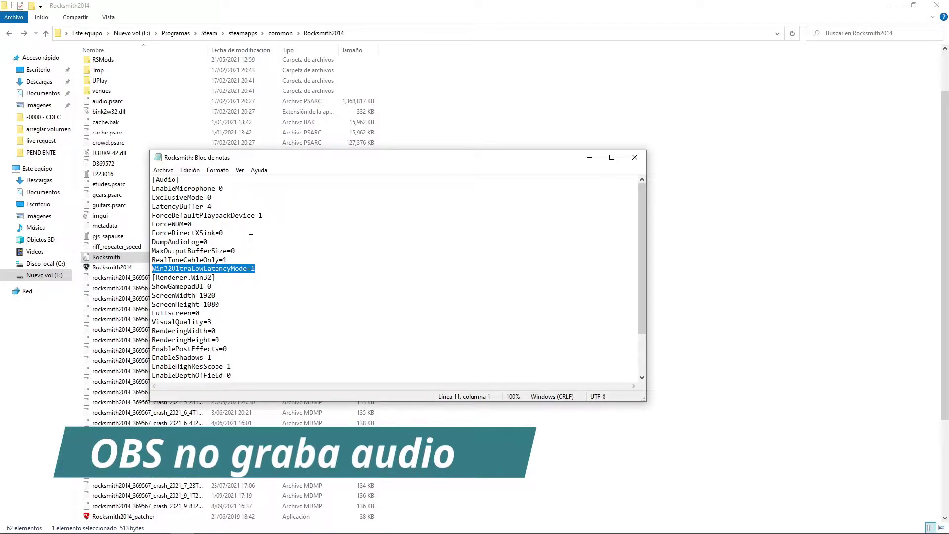
left_click_drag(211, 197, 153, 198)
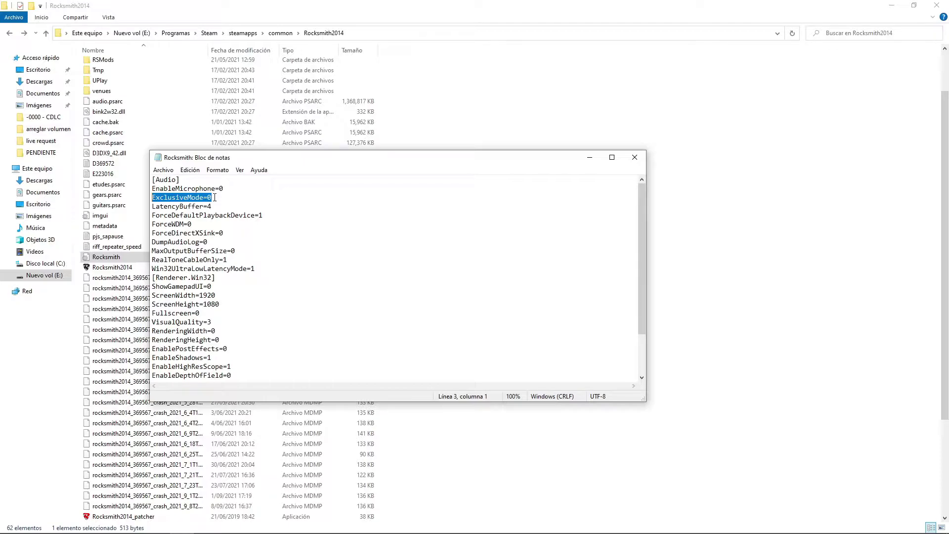
left_click(307, 244)
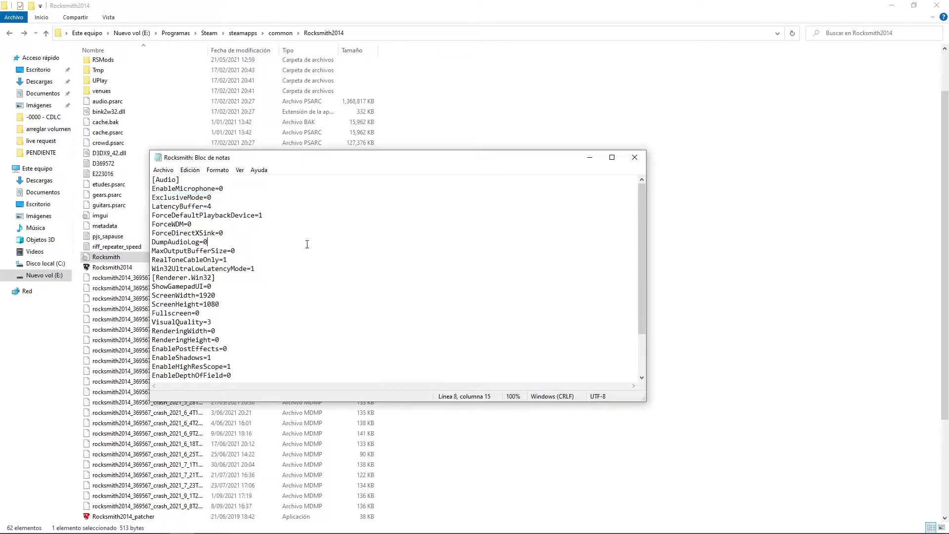
- Select the block of audio settings from EnableMicrophone through Win32UltraLowLatencyMode
left_click_drag(269, 277, 292, 268)
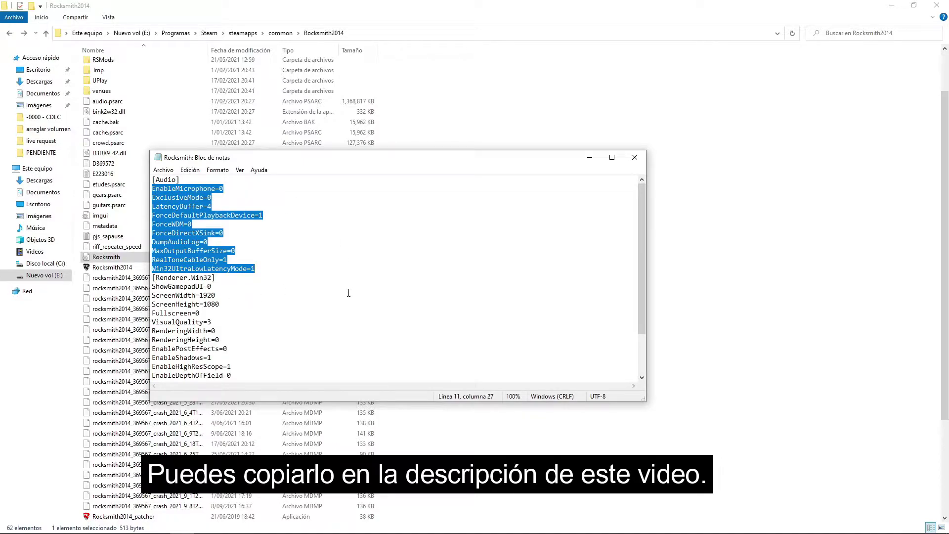
left_click(200, 215)
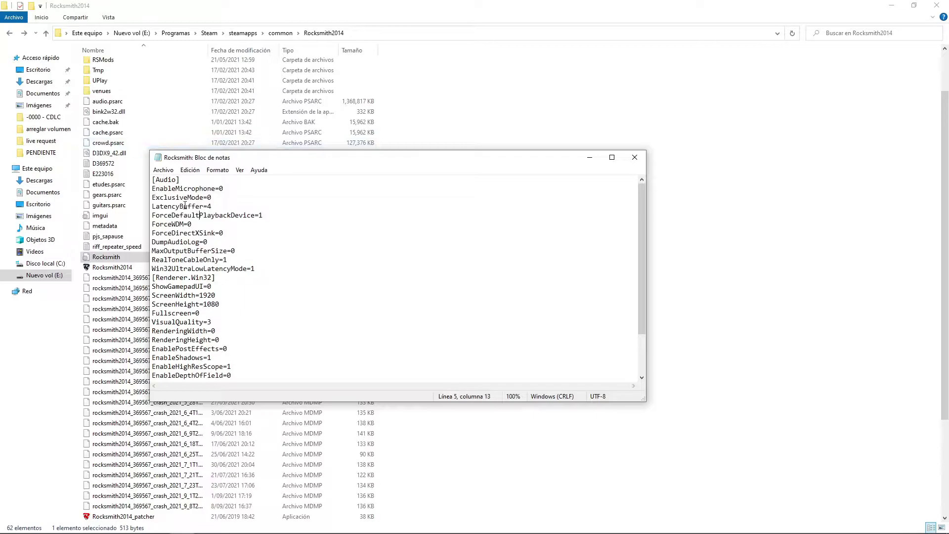
left_click_drag(152, 188, 269, 267)
key("Up")
left_click(167, 189)
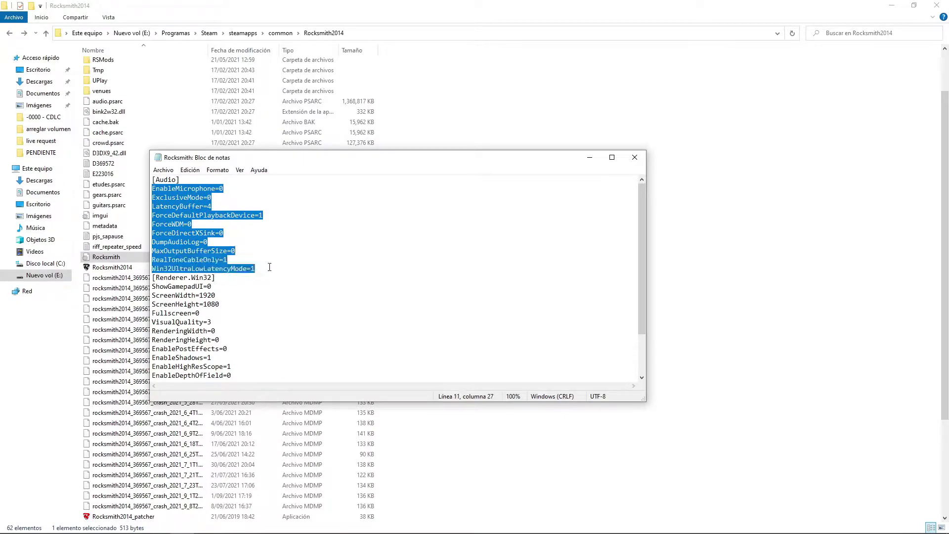
- Save the Rocksmith configuration file and close both it and the game's folder window
left_click(162, 169)
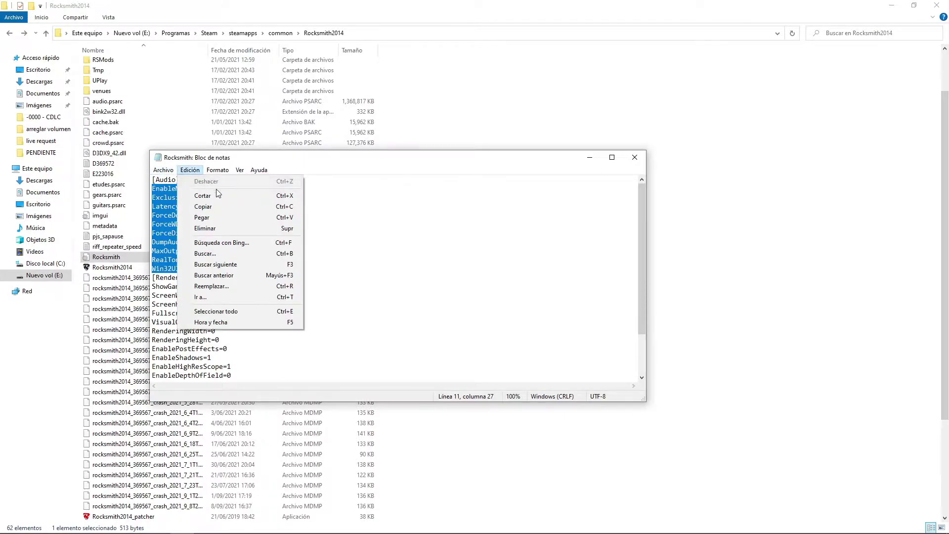
left_click(197, 214)
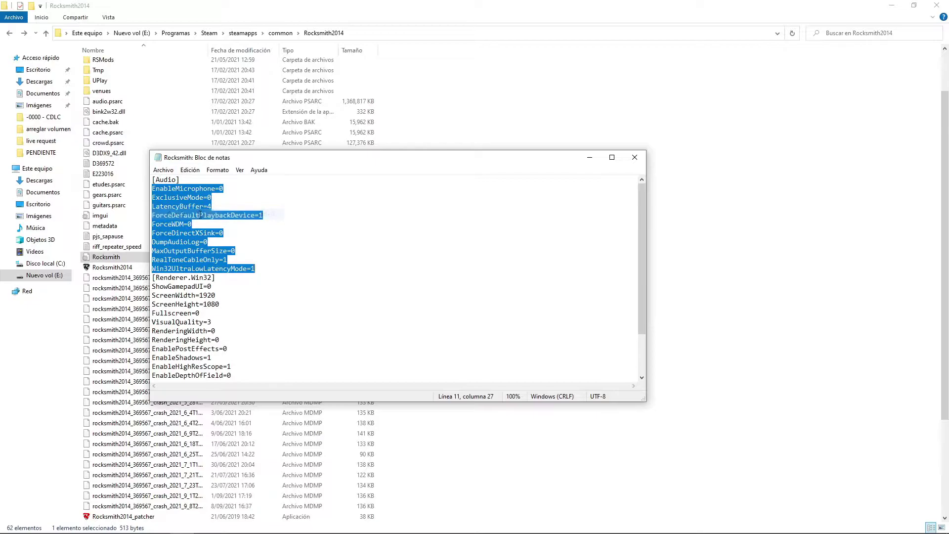
left_click(282, 205)
left_click(635, 157)
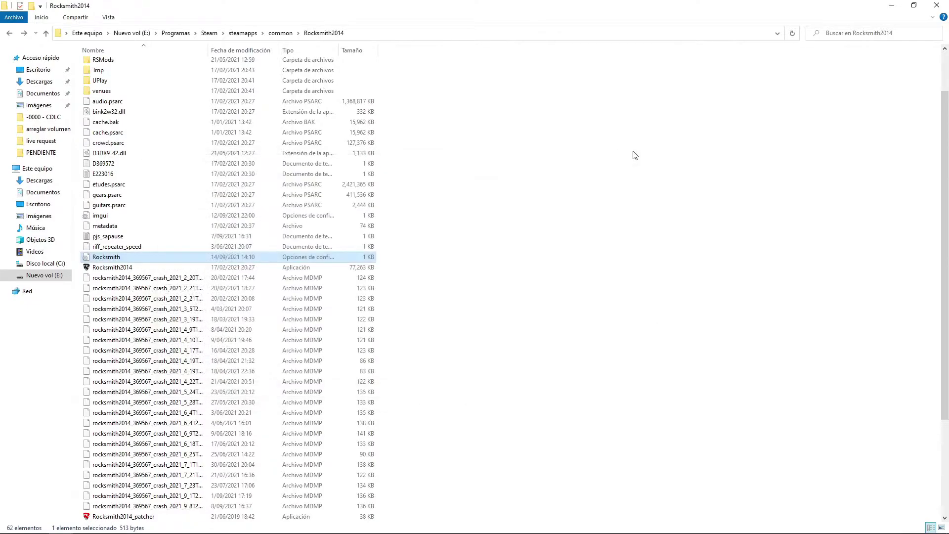
left_click(936, 7)
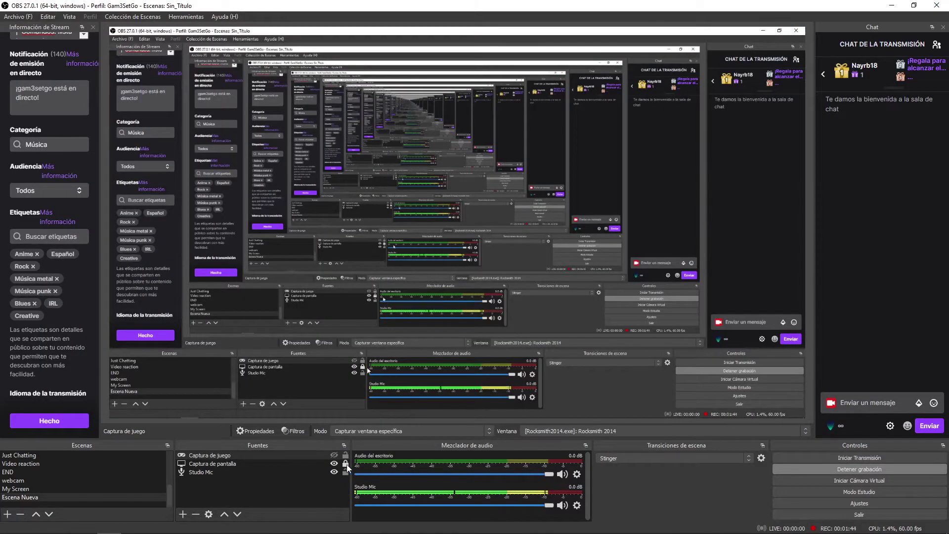
- Make the Captura de juego source visible in OBS and open Learn a Song in Rocksmith 2014
left_click(334, 455)
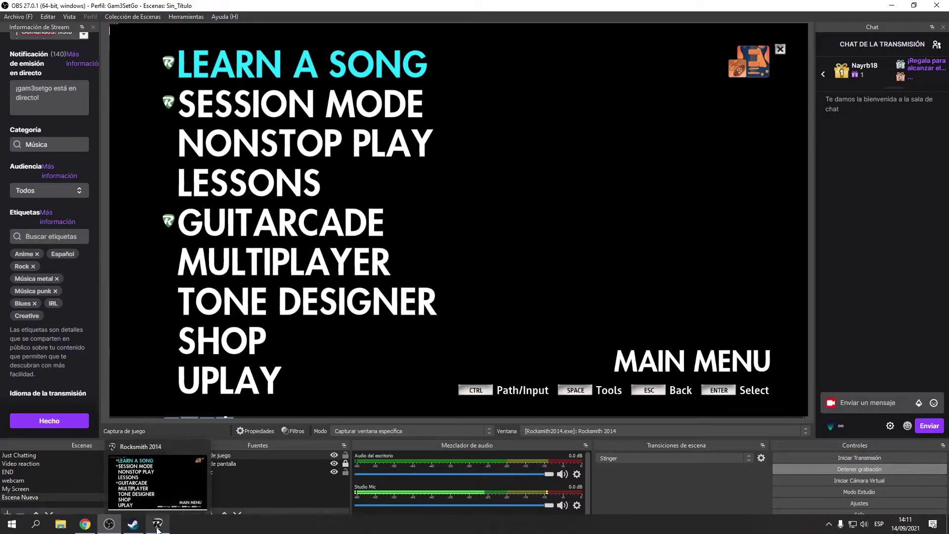
left_click(157, 527)
key("Down")
key("Up")
key("Return")
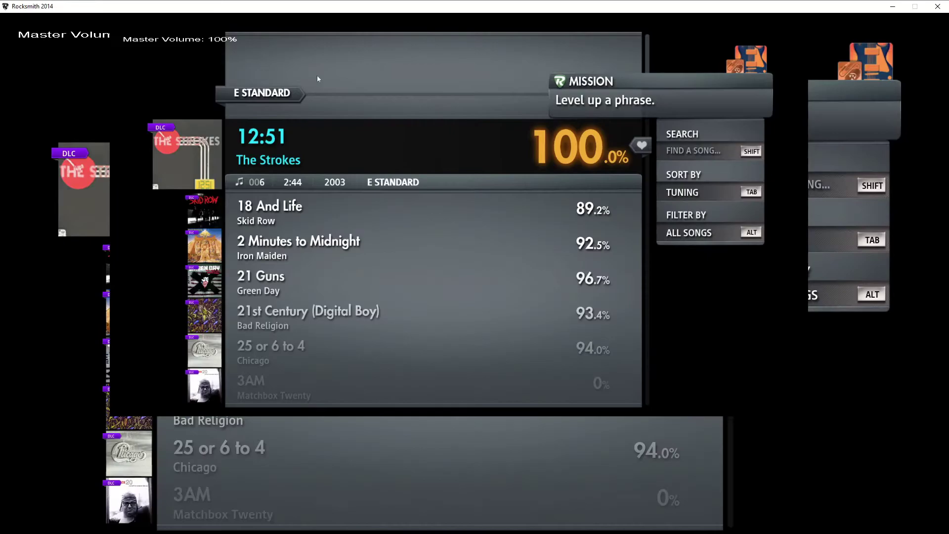
- Browse up and down the Rocksmith song list to check the game's responsiveness, and return to the main menu
key("Down")
key("Down")
key("Down")
key("Down")
key("Down")
key("Down")
key("Down")
key("Down")
key("Down")
key("Down")
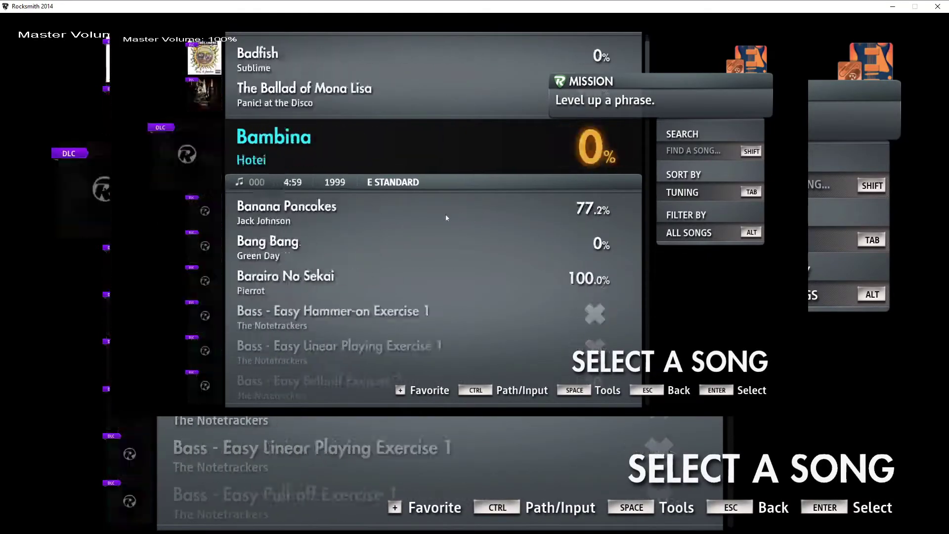
key("Down")
key("Down")
key("Down")
key("Down")
key("Down")
key("Down")
key("Down")
key("Down")
key("Down")
key("Down")
key("Down")
key("Down")
key("Down")
key("Down")
key("Down")
key("Down")
key("Down")
key("Down")
key("Down")
key("Down")
key("Up")
key("Up")
key("Up")
key("Up")
key("Up")
key("Up")
key("Up")
key("Up")
key("Up")
key("Up")
key("Up")
key("Up")
key("Up")
key("Up")
key("Up")
key("Up")
key("Up")
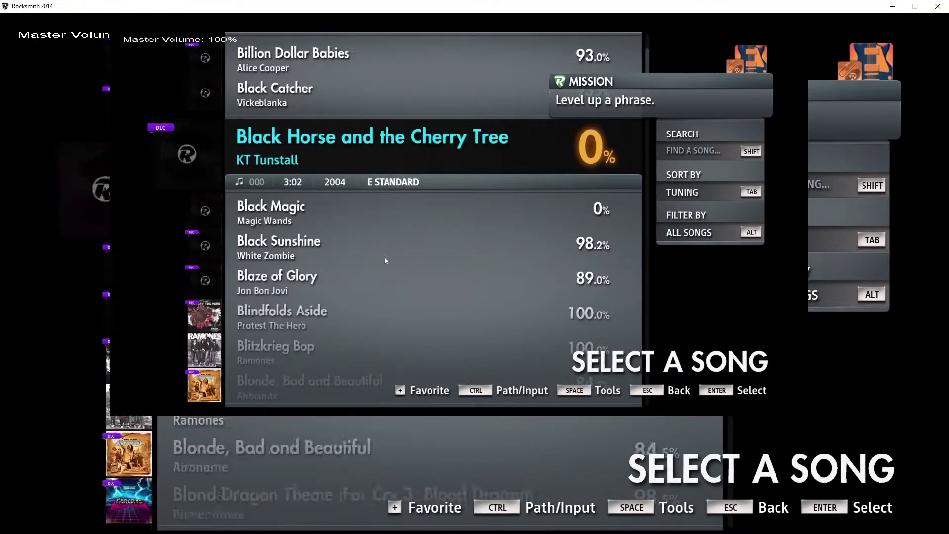
key("Escape")
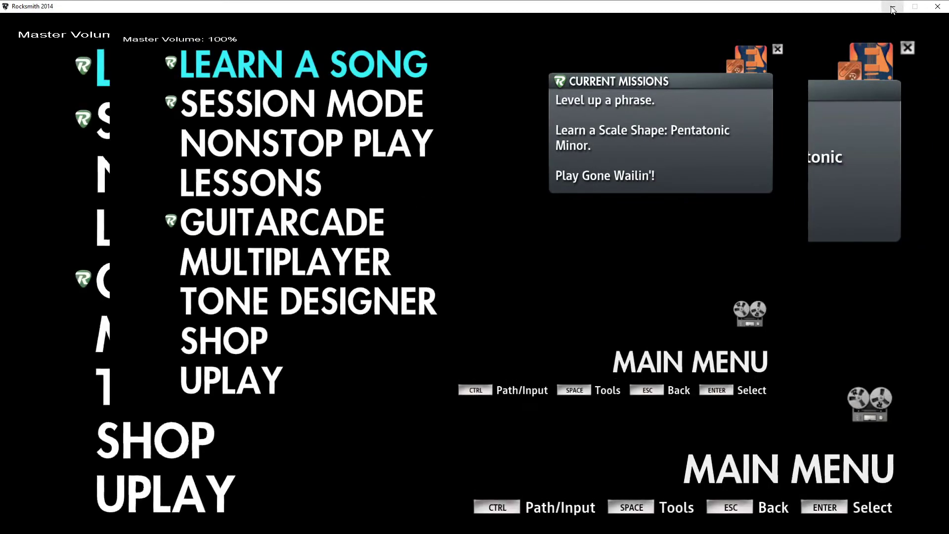
- Switch to OBS and check the Twitch VOD track option and its audio track in the streaming output settings
key("alt+Tab")
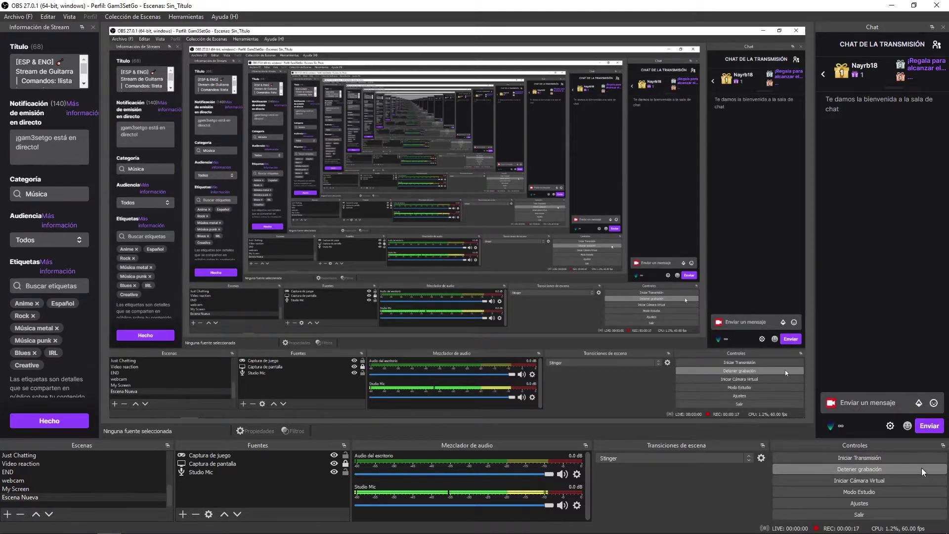
left_click(18, 16)
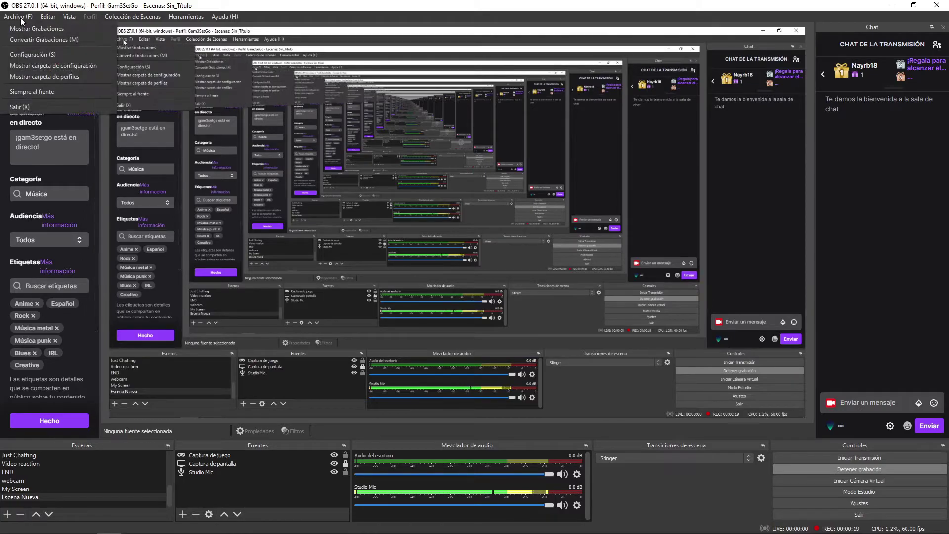
left_click(45, 53)
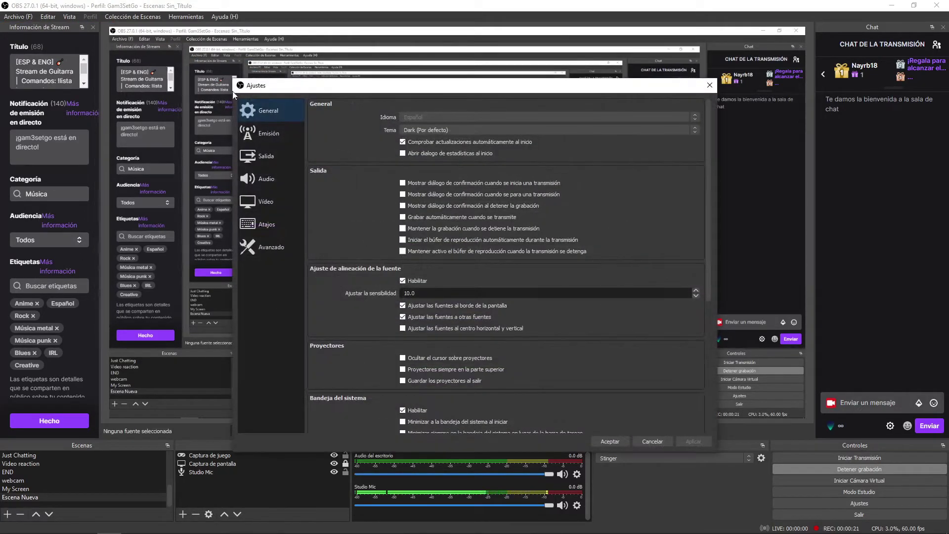
left_click(265, 157)
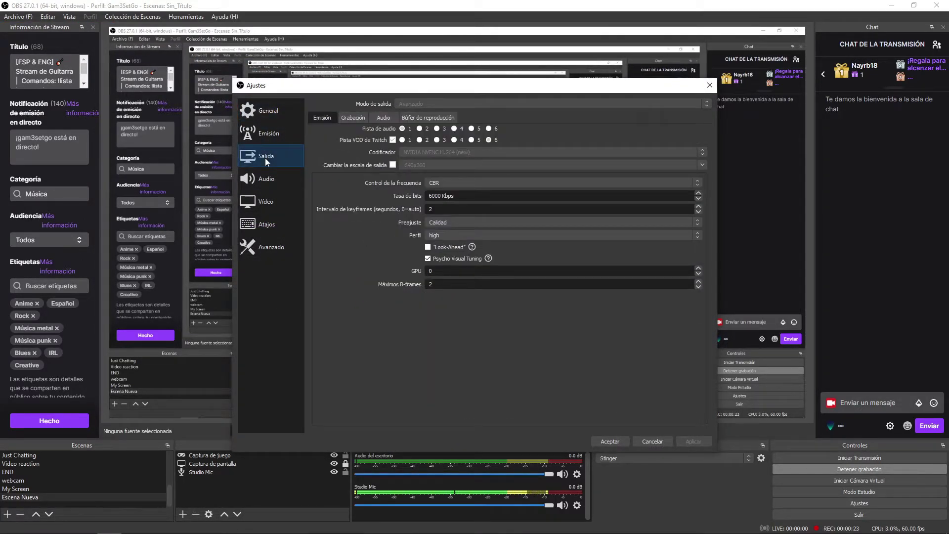
left_click(393, 140)
left_click(604, 443)
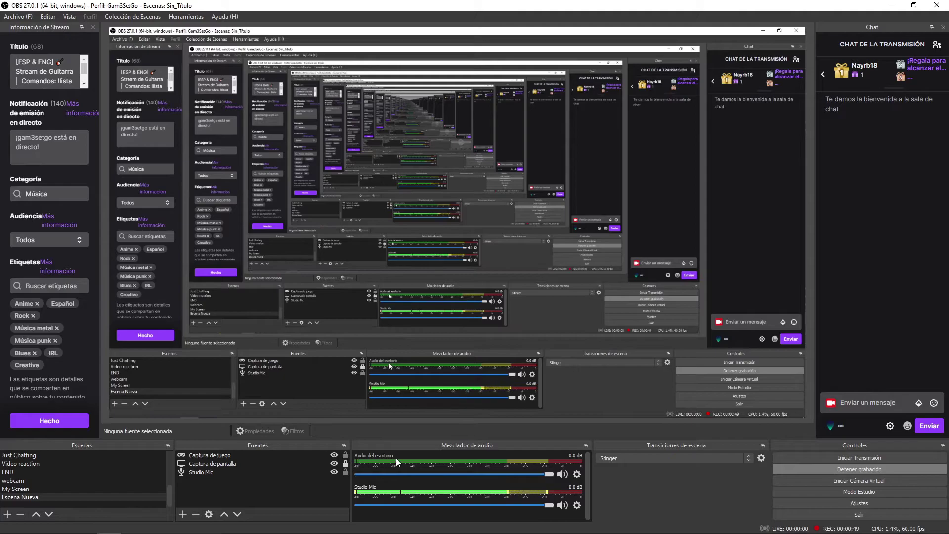
- Exclude Audio del escritorio from track 6 in the advanced audio properties, and close them
left_click(577, 475)
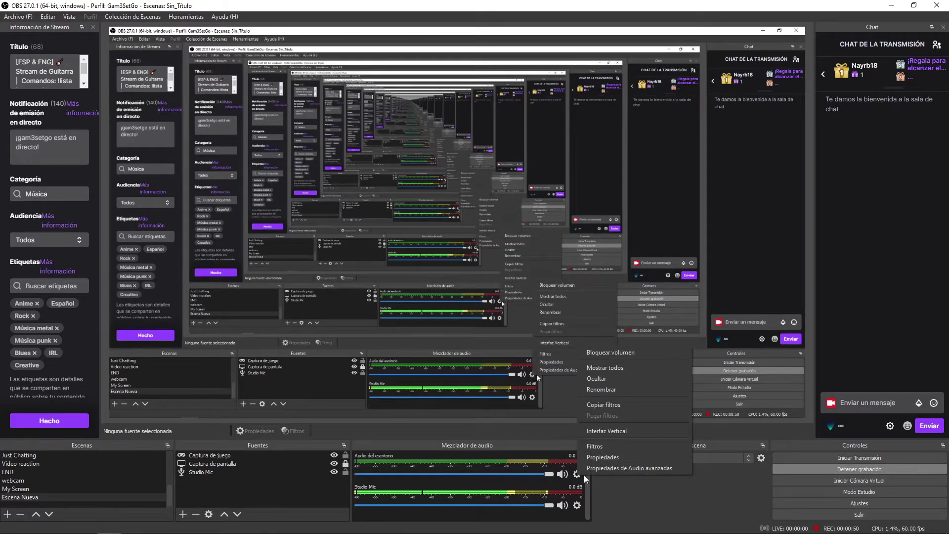
left_click(617, 468)
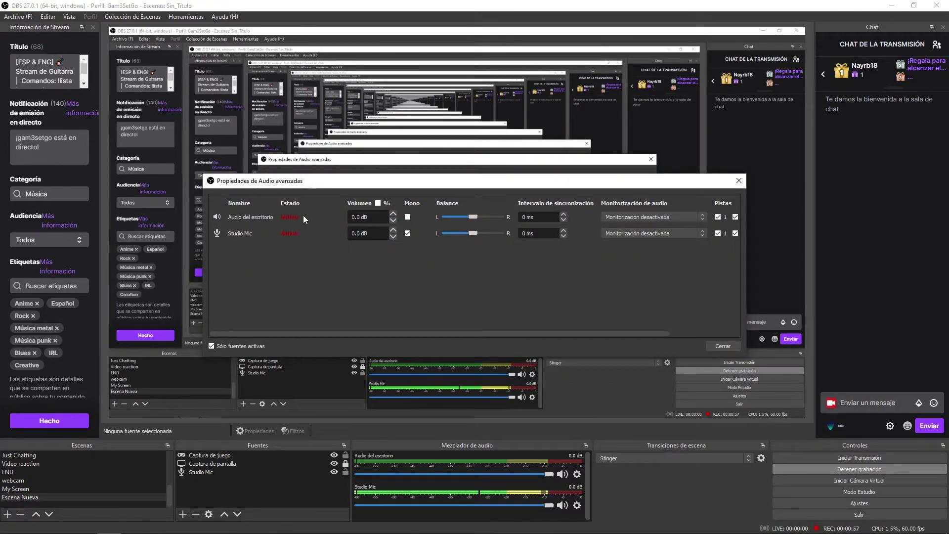
scroll(396, 334, "right", 5)
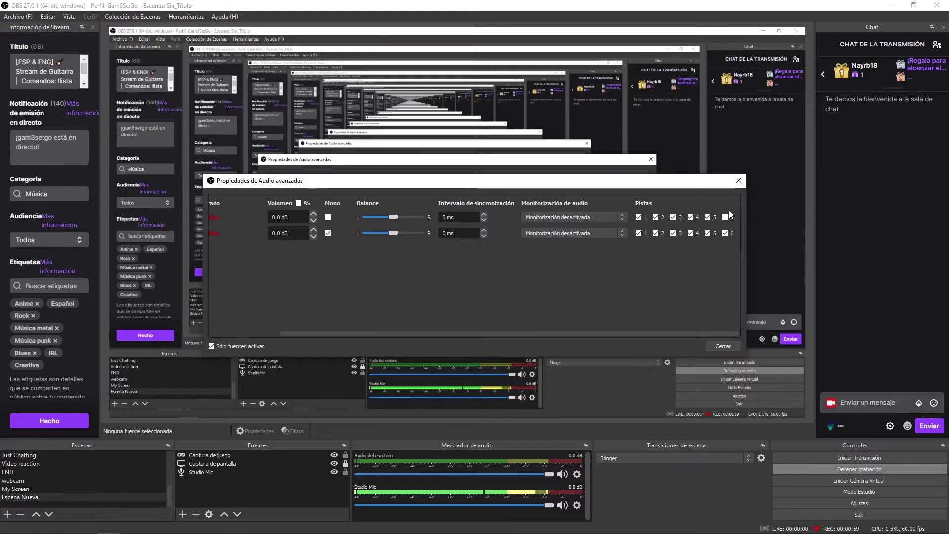
left_click(725, 217)
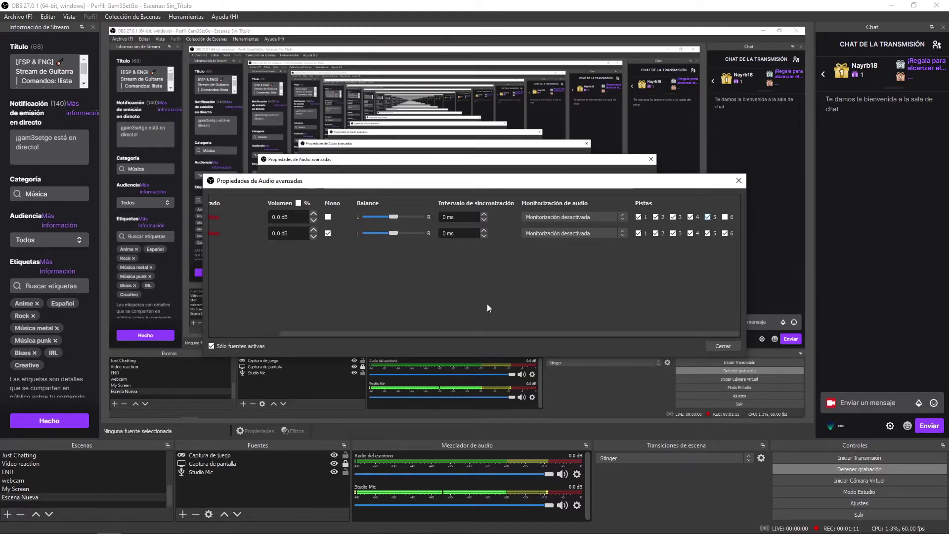
left_click_drag(299, 334, 199, 334)
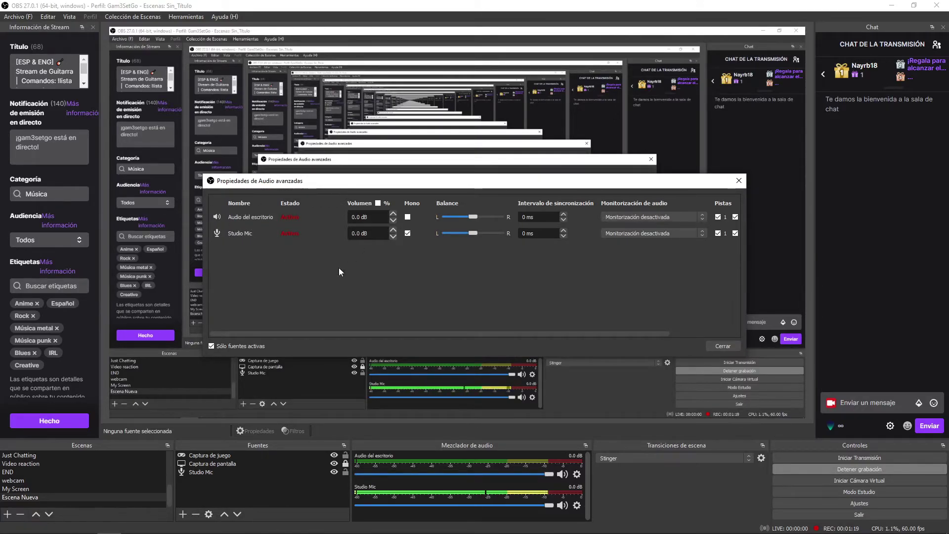
left_click_drag(287, 332, 522, 312)
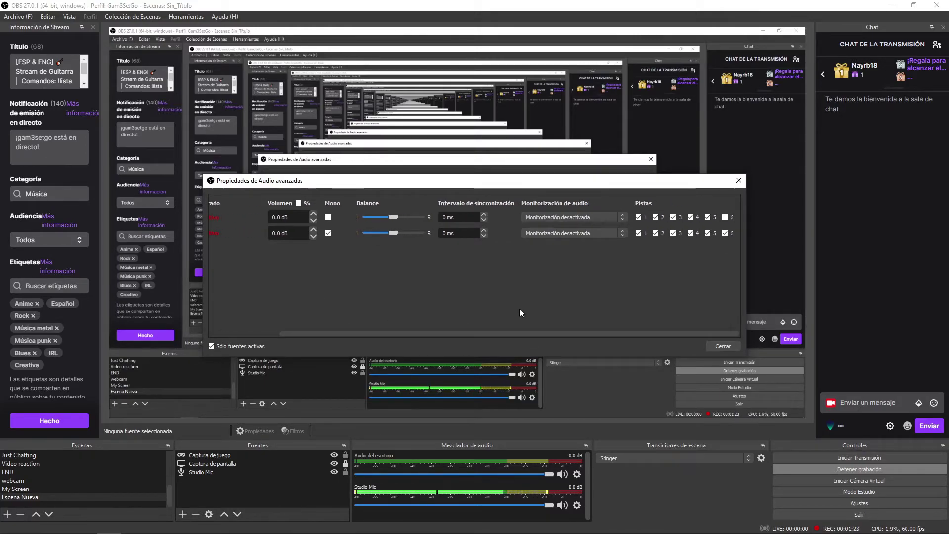
left_click(723, 345)
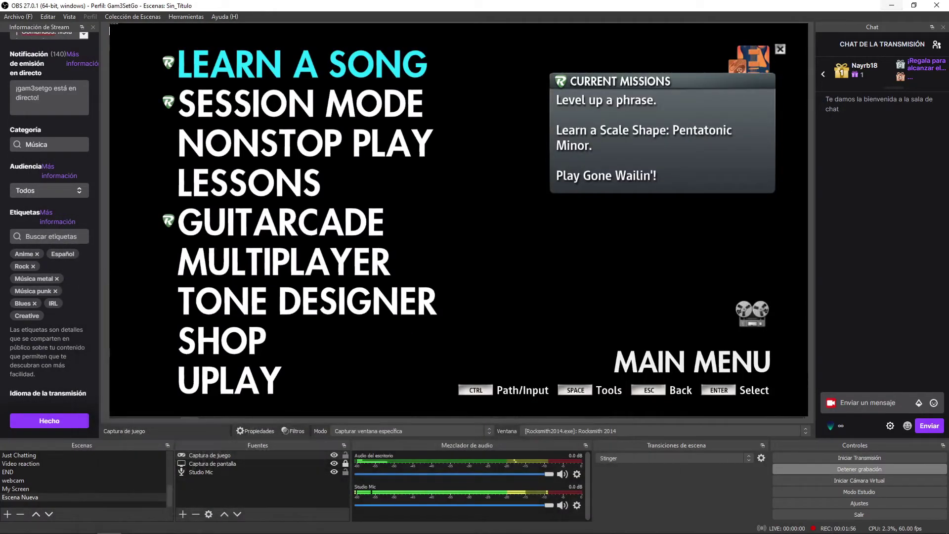
- Select the Studio Mic source to view its input device, and clear the source selection
left_click(494, 390)
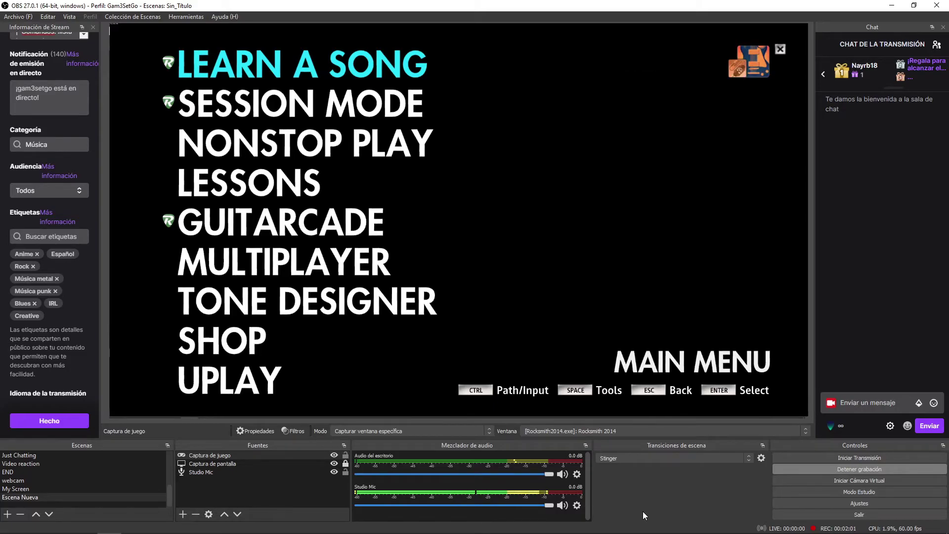
left_click(216, 472)
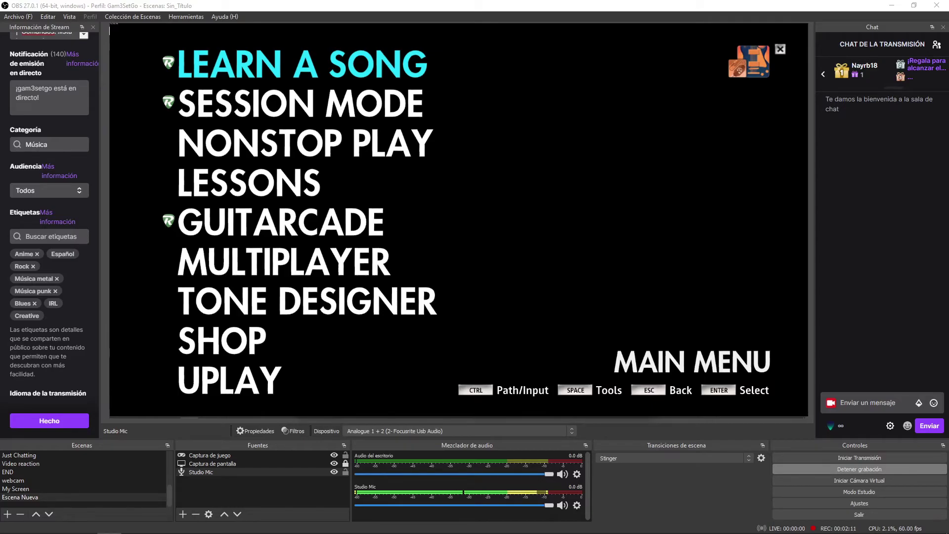
left_click(278, 485)
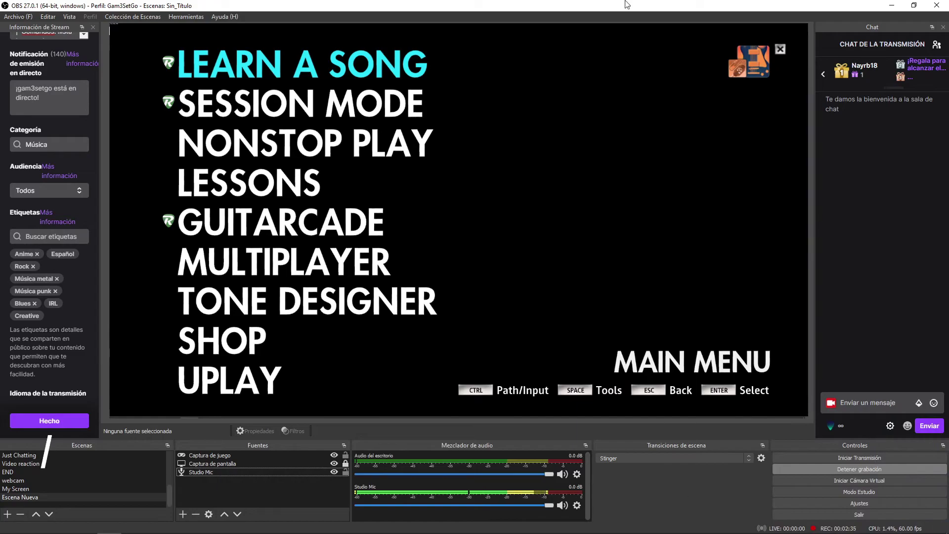
- Examine the category and tags in the stream information
scroll(48, 172, "up", 2)
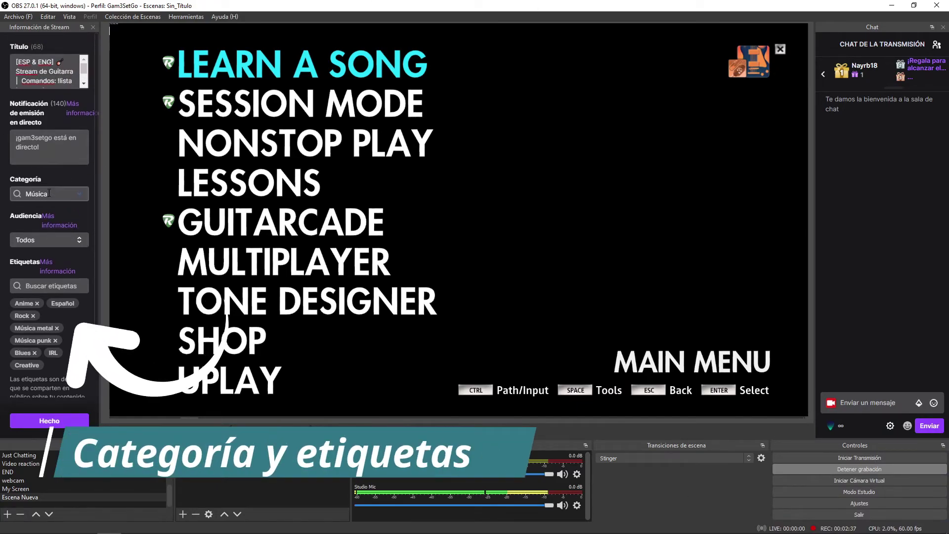
left_click(15, 194)
left_click(9, 187)
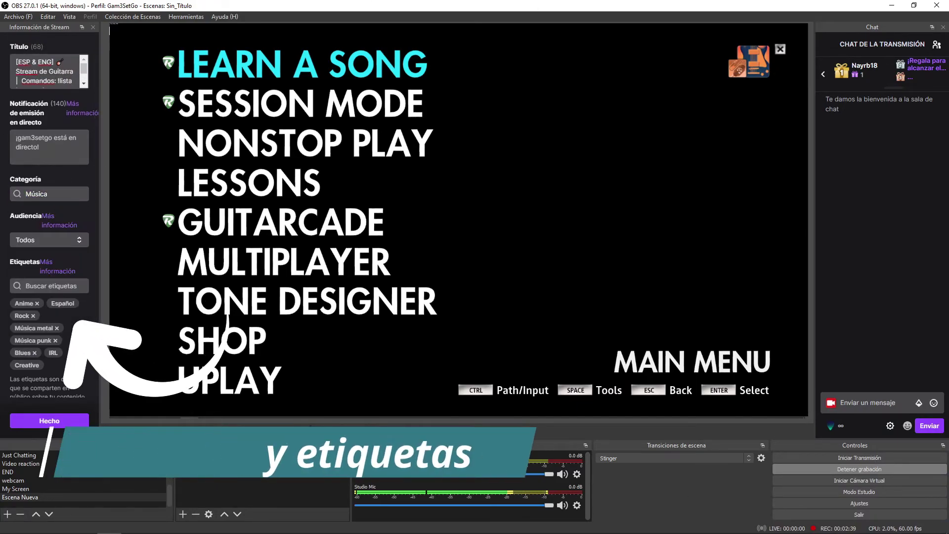
scroll(8, 218, "down", 1)
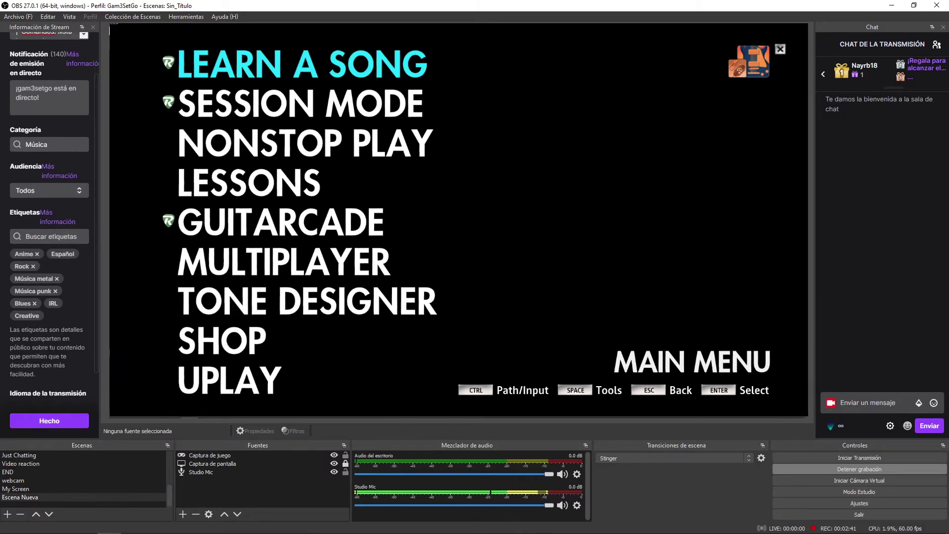